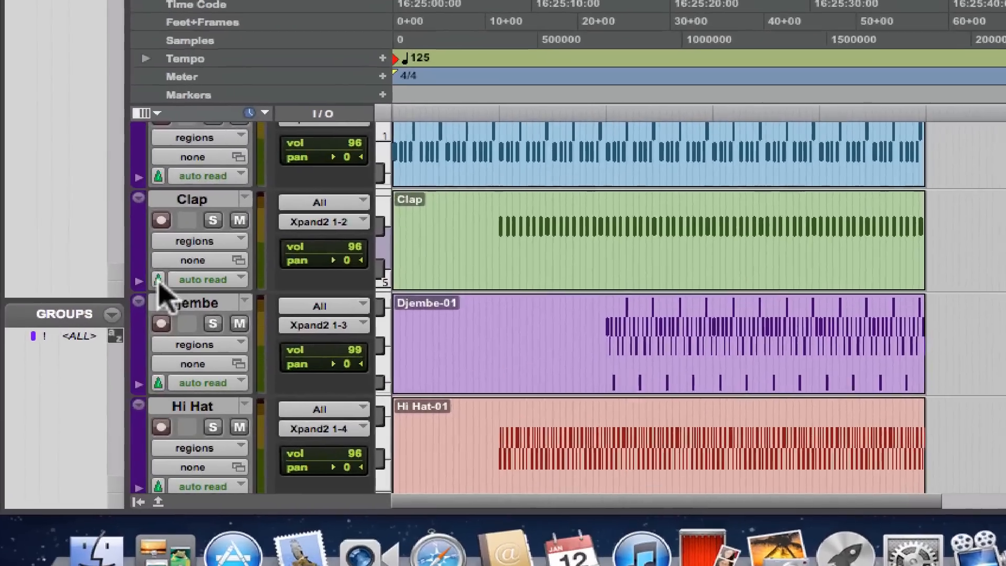
# Play the drum tracks from the start of the session at the current tempo, and stop playback
pyautogui.click(133, 313)
pyautogui.click(897, 326)
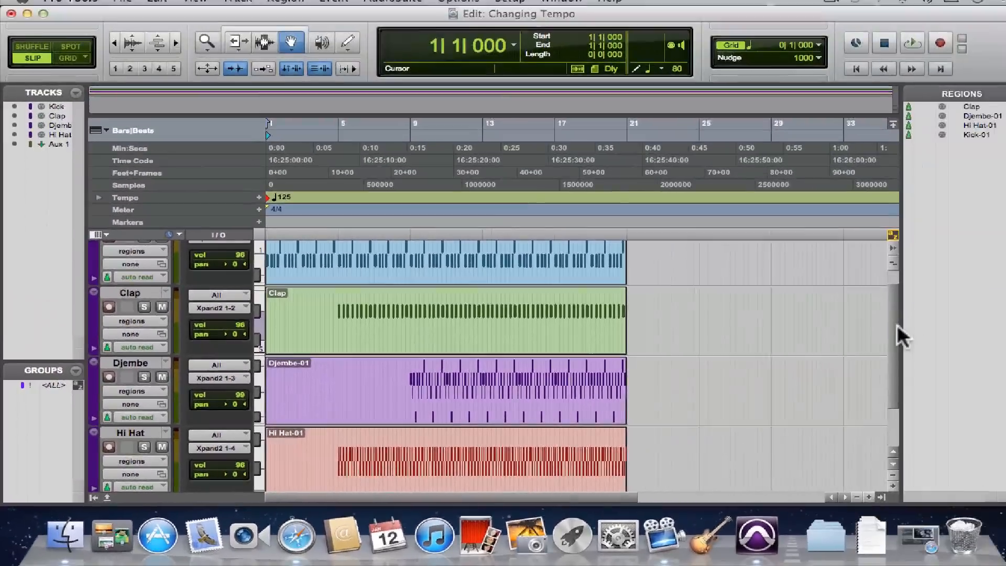
pyautogui.moveTo(897, 326); pyautogui.dragTo(897, 291)
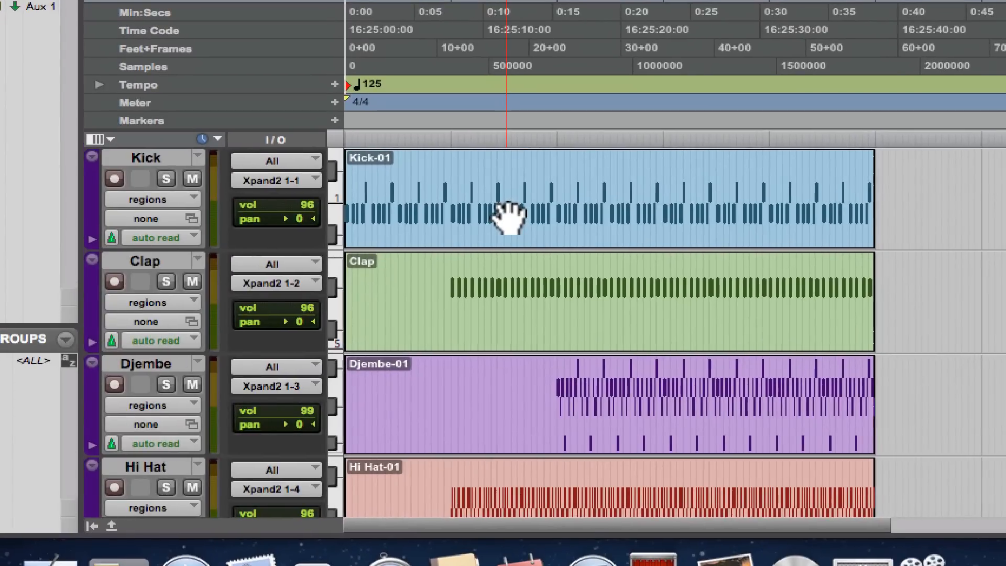
pyautogui.press('space')
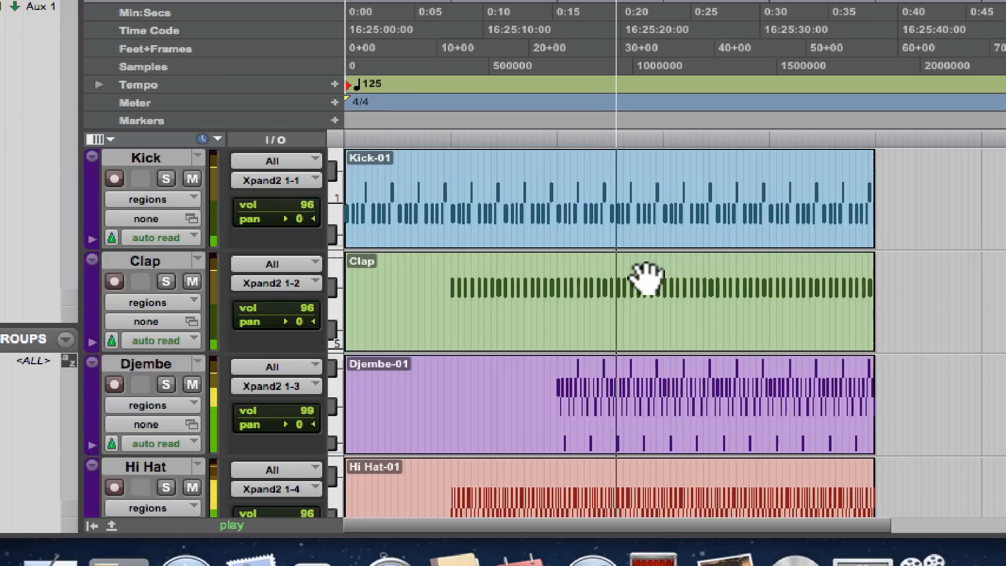
pyautogui.press('space')
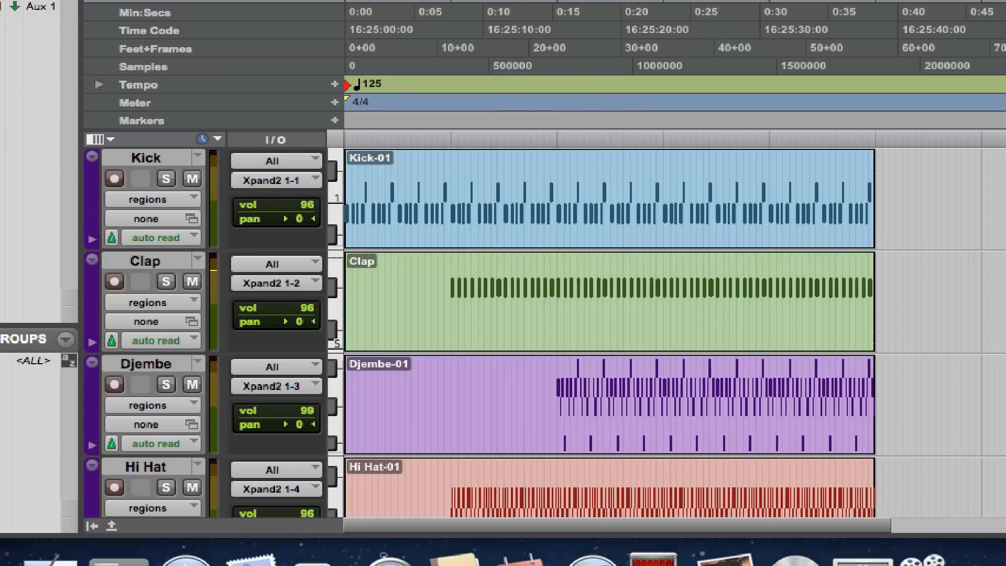
pyautogui.press('space')
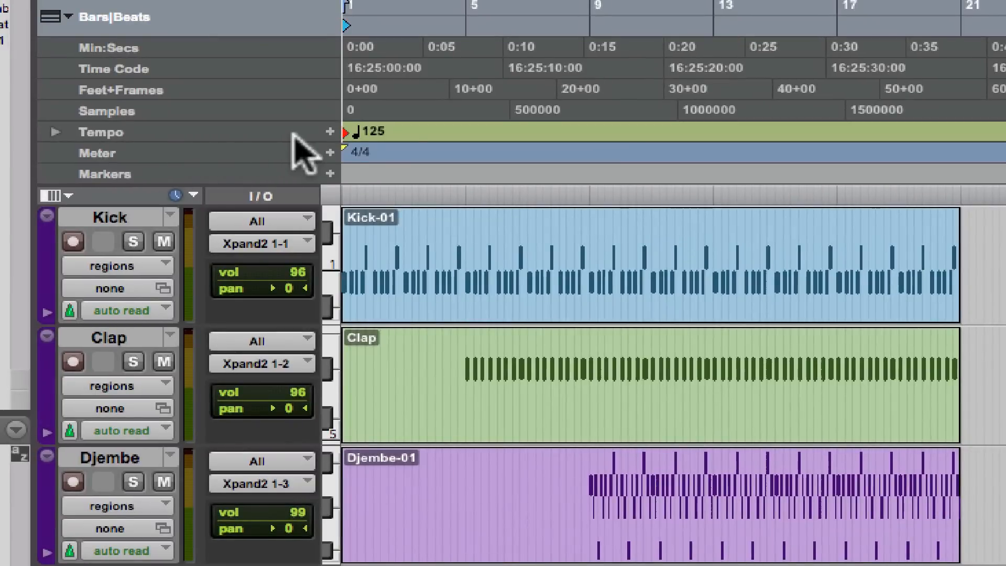
# Set a 50 BPM tempo at location 1|1|000 on the Tempo ruler and play the start of the session
pyautogui.click(330, 132)
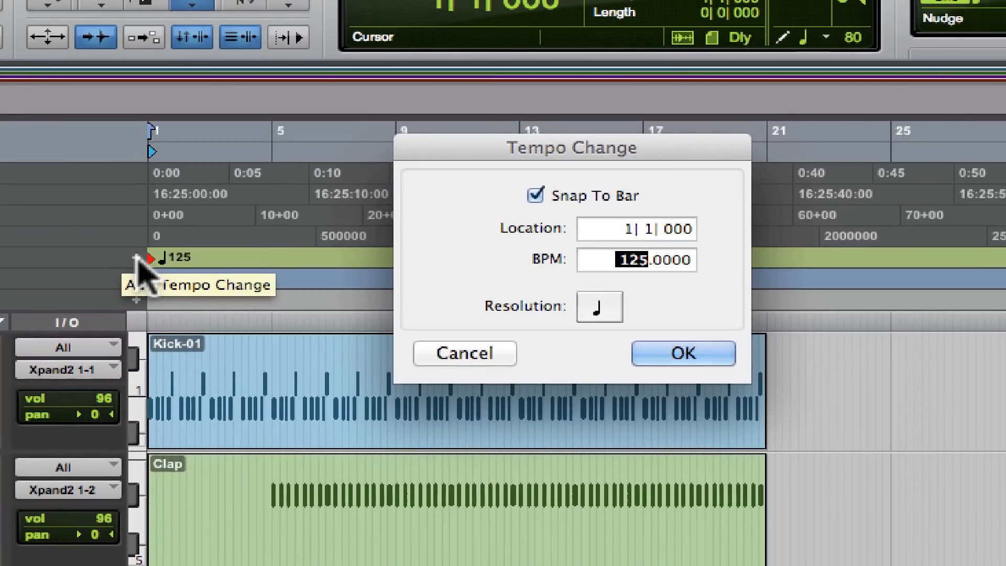
pyautogui.write('50')
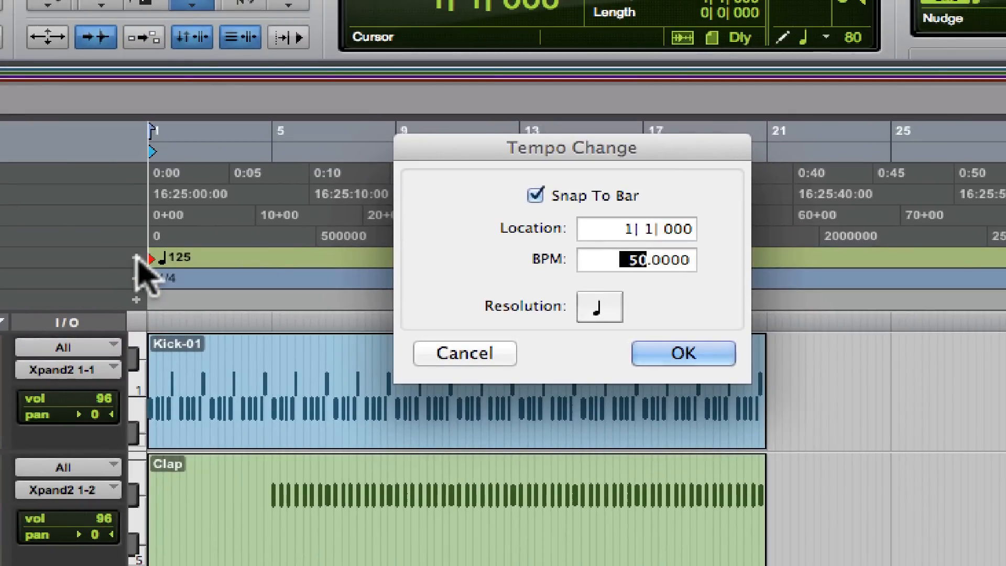
pyautogui.press('Return')
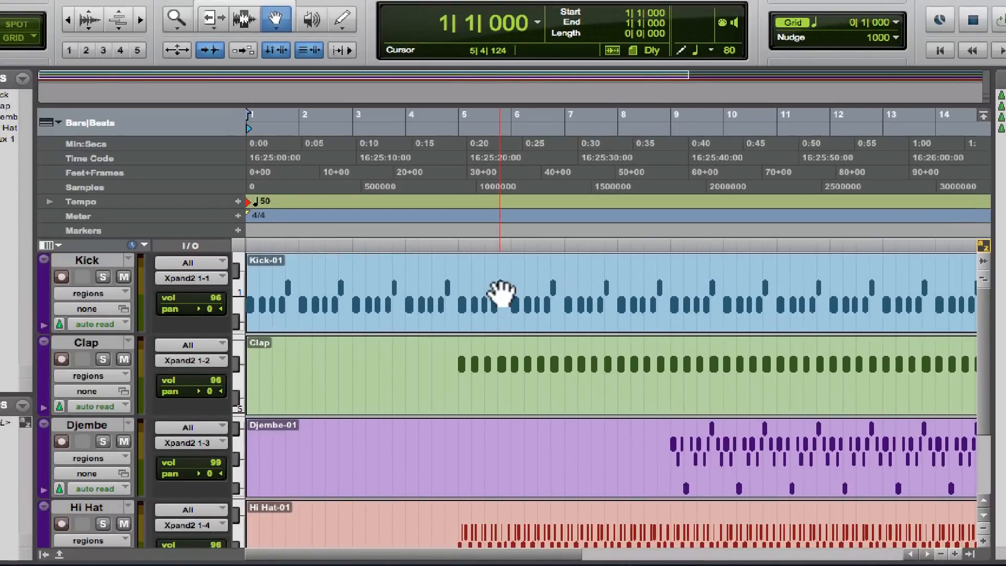
pyautogui.press('space')
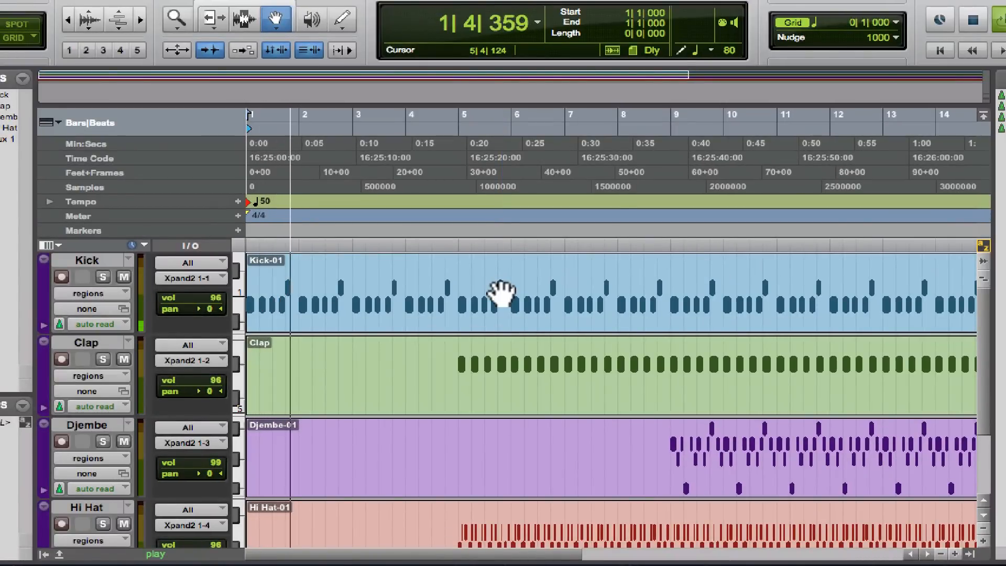
pyautogui.press('space')
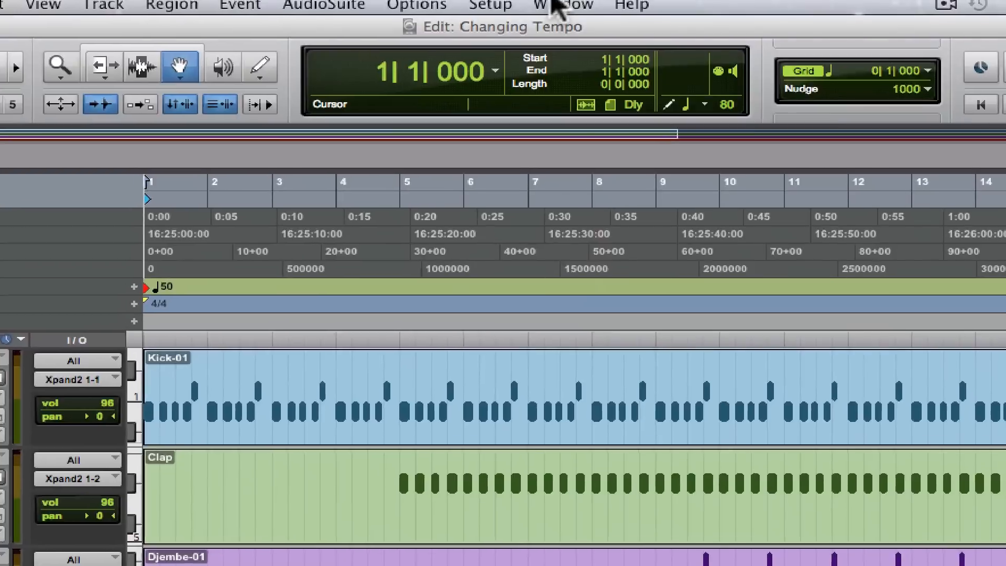
# Show the Transport window and turn off the tempo ruler's Conductor so the session uses the manual tempo
pyautogui.click(555, 6)
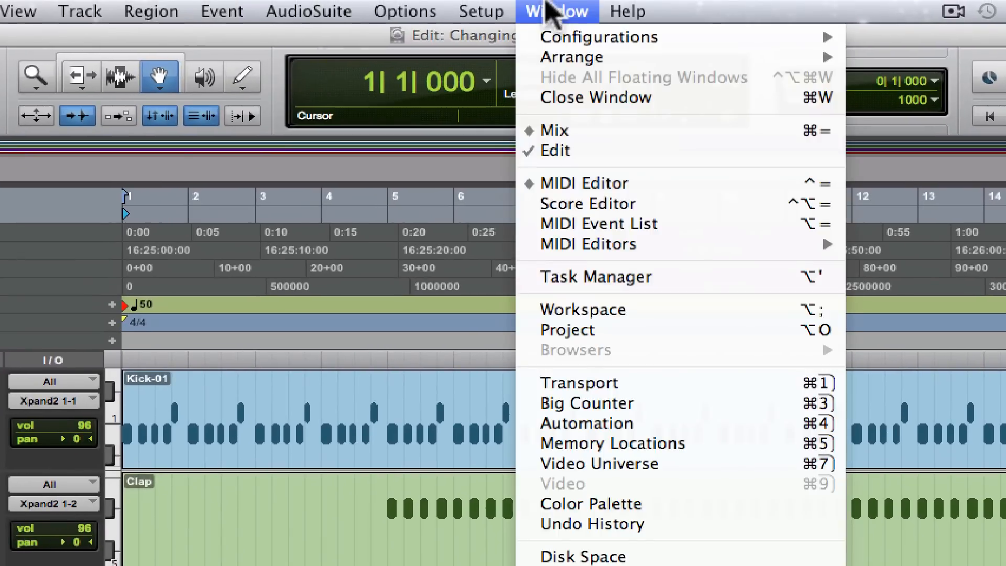
pyautogui.click(616, 392)
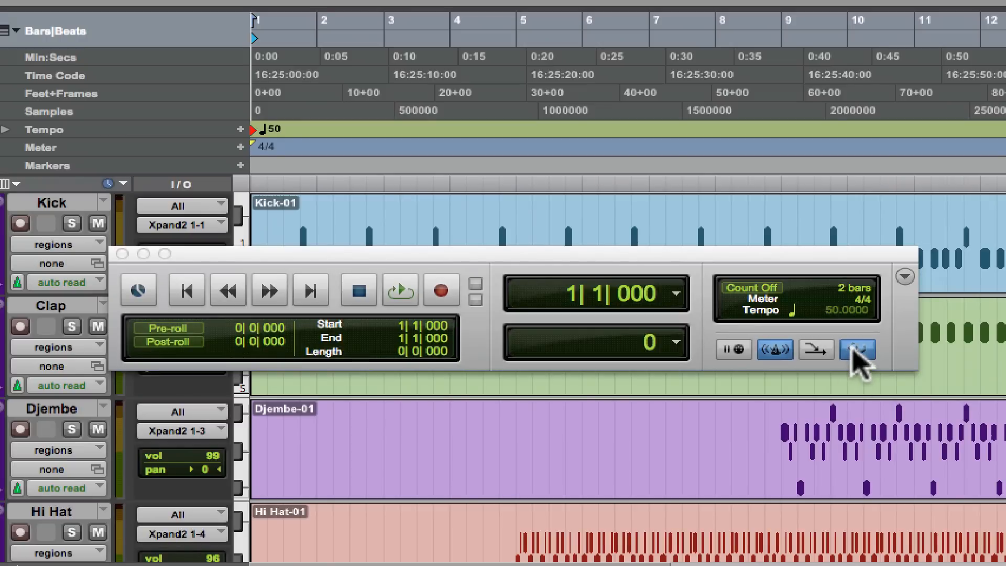
pyautogui.click(855, 350)
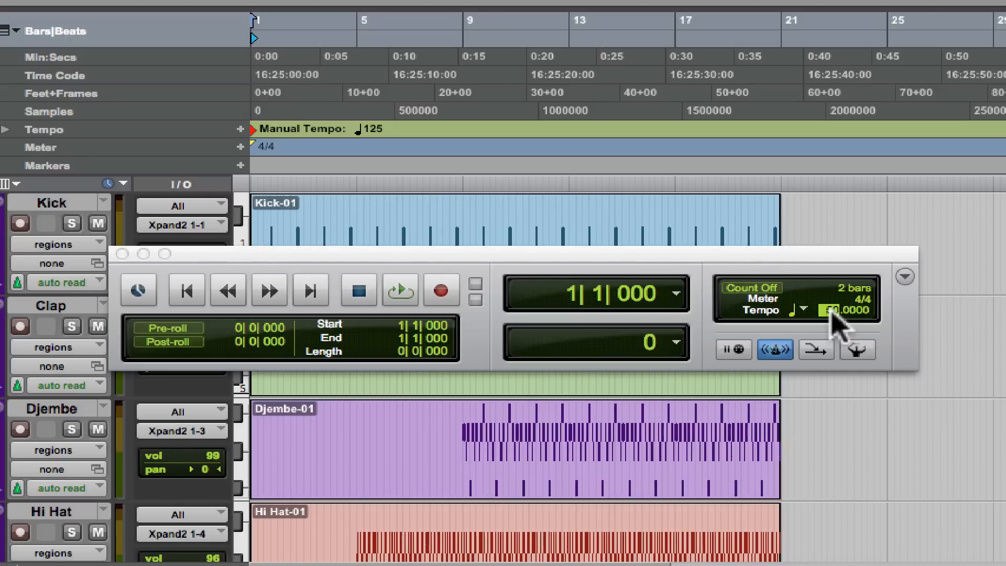
# Set the manual tempo to 50 BPM in the Transport window and play the start of the session
pyautogui.press('Return')
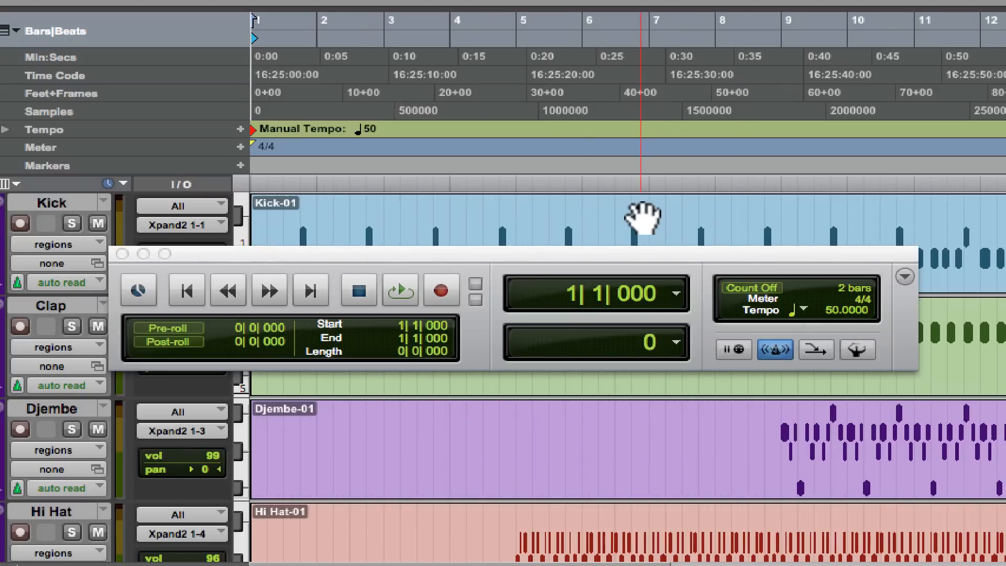
pyautogui.press('space')
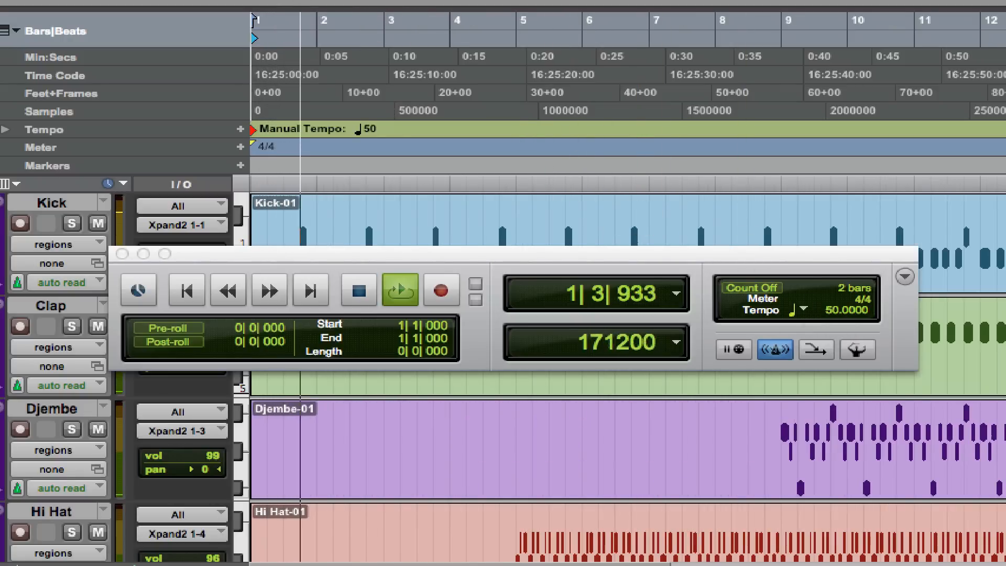
pyautogui.press('space')
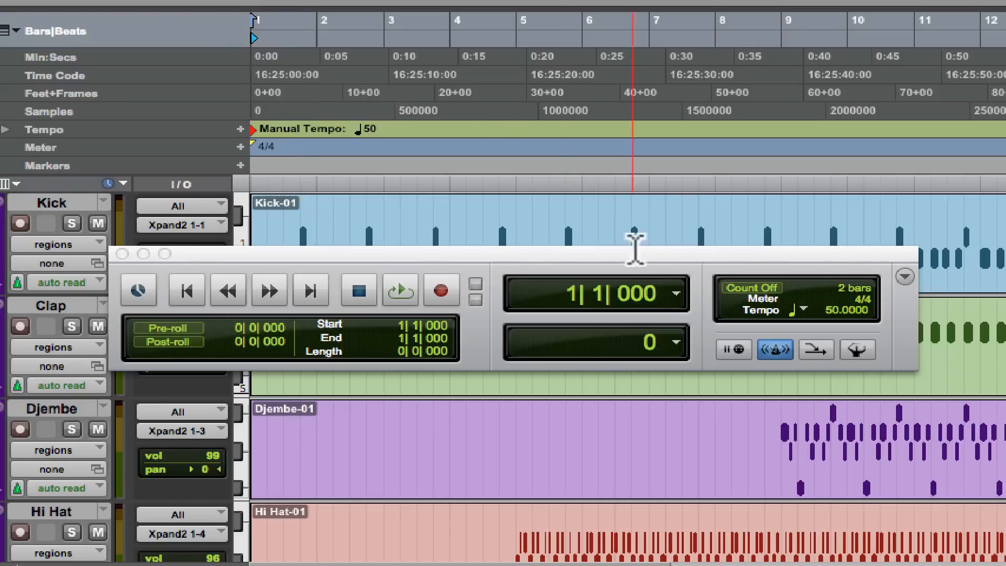
pyautogui.click(582, 152)
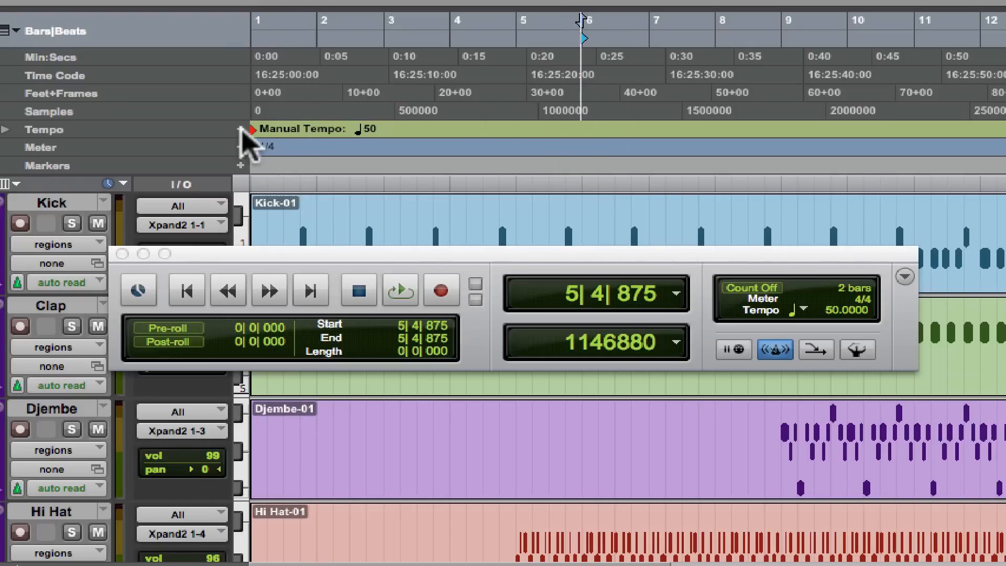
pyautogui.click(501, 151)
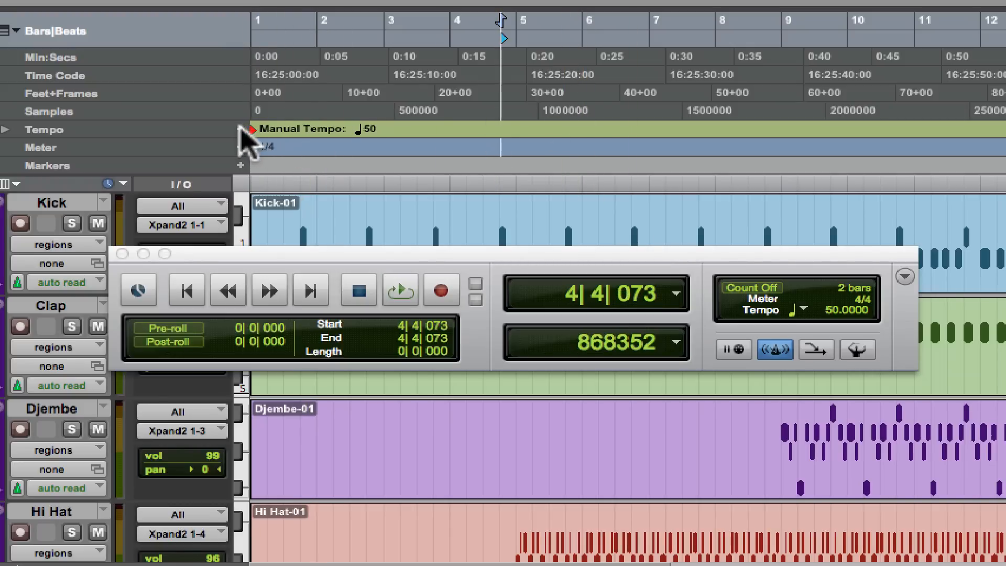
pyautogui.click(516, 140)
pyautogui.moveTo(558, 139); pyautogui.dragTo(571, 139)
pyautogui.moveTo(623, 138); pyautogui.dragTo(637, 138)
pyautogui.moveTo(704, 139); pyautogui.dragTo(716, 139)
pyautogui.moveTo(791, 140); pyautogui.dragTo(806, 140)
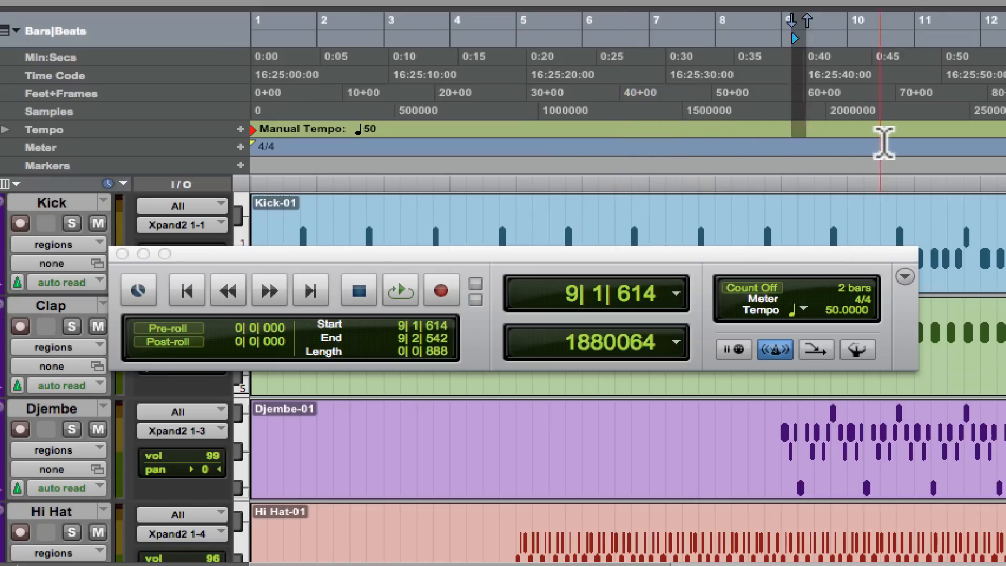
pyautogui.click(930, 152)
pyautogui.click(478, 157)
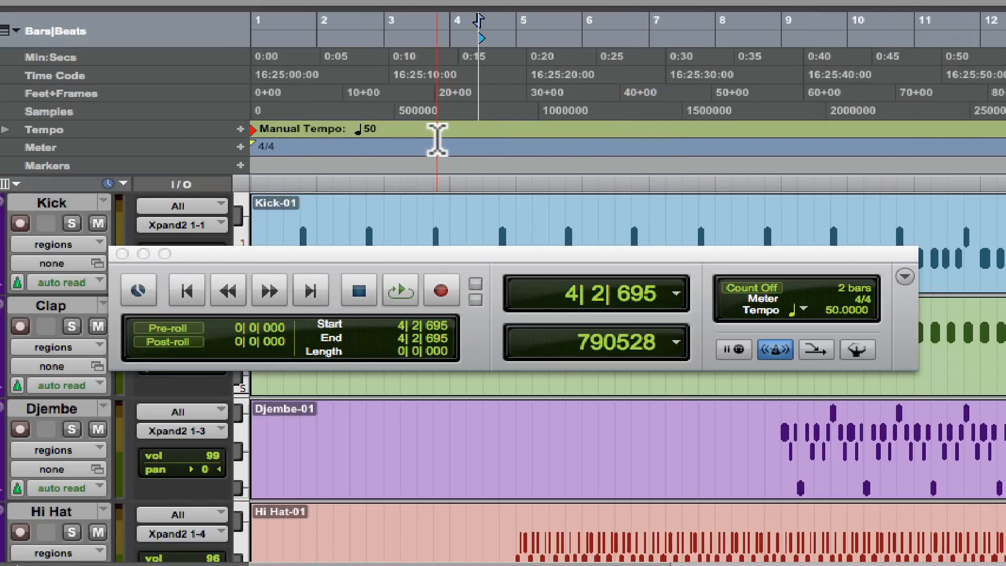
# Turn the Conductor back on and return the playback position to the start of the session
pyautogui.click(857, 350)
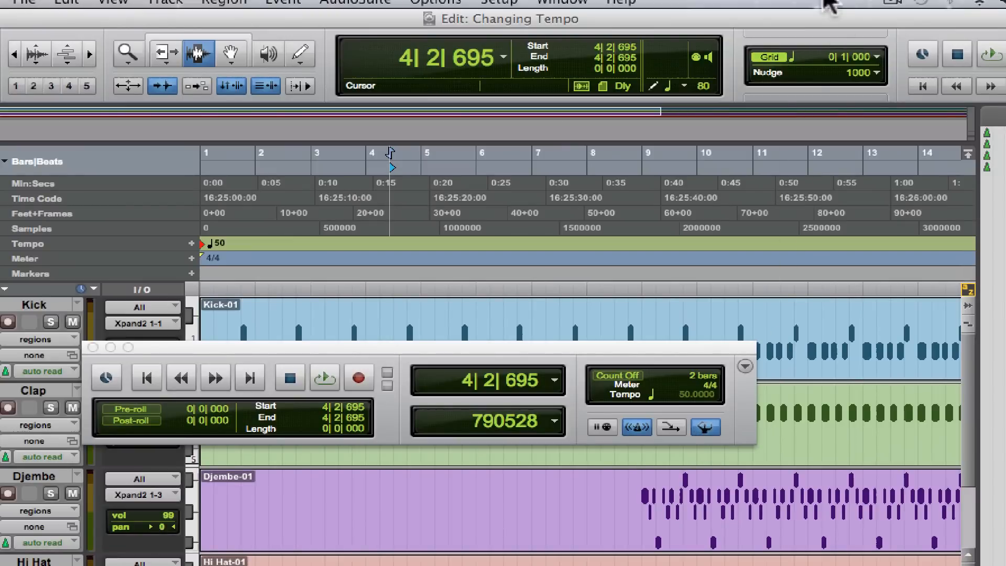
pyautogui.click(921, 87)
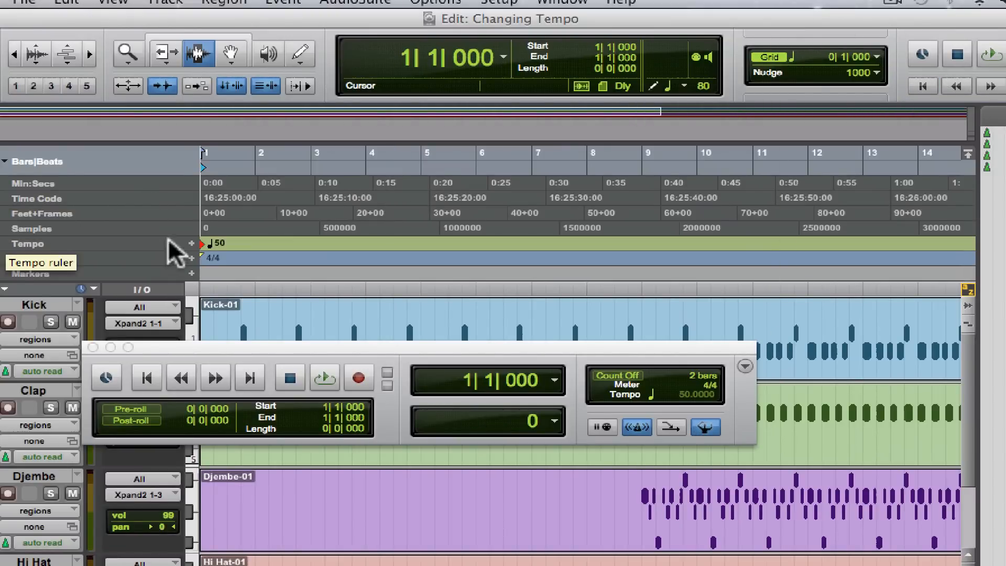
# Set the tempo at location 1|1|000 to 125 BPM and close the Transport window
pyautogui.click(192, 243)
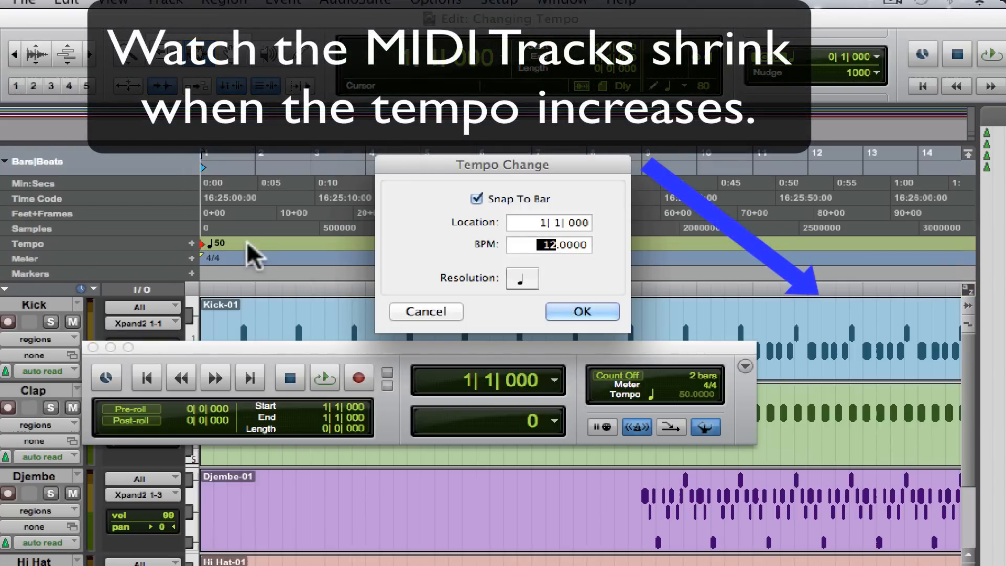
pyautogui.press('Return')
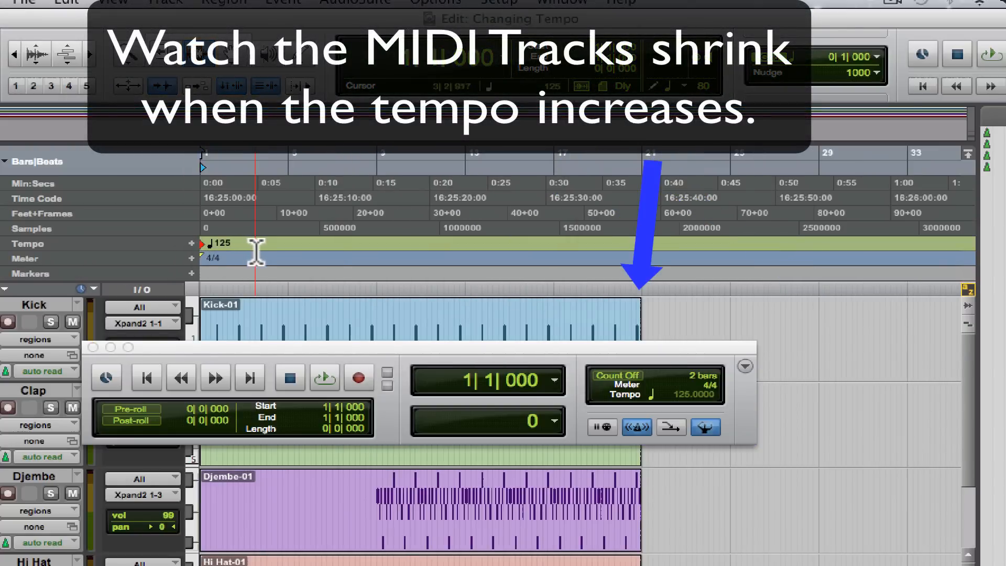
pyautogui.click(94, 347)
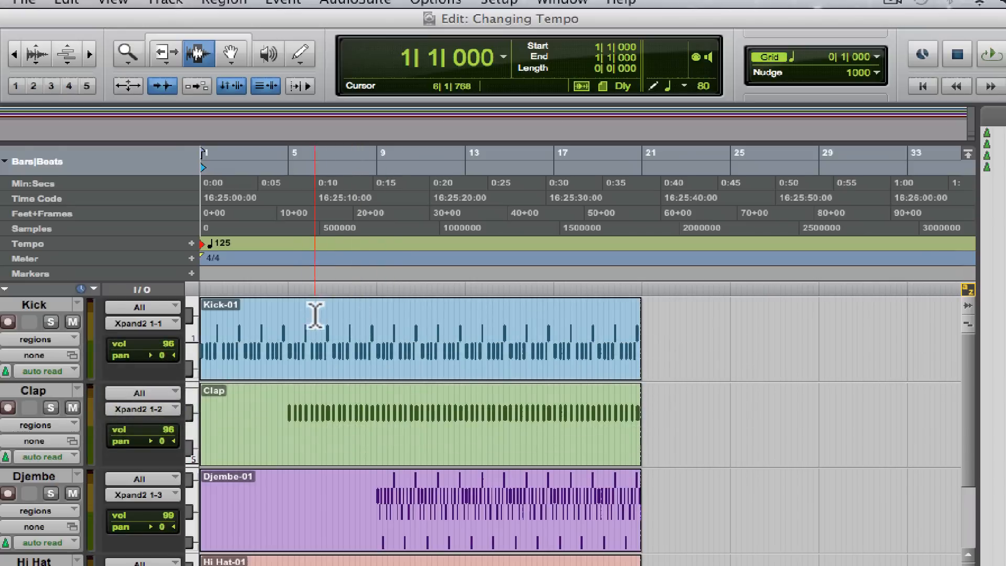
# Place the cursor at 5|3|640 in the Kick track and add a 50 BPM tempo change there with Snap To Bar on
pyautogui.click(303, 331)
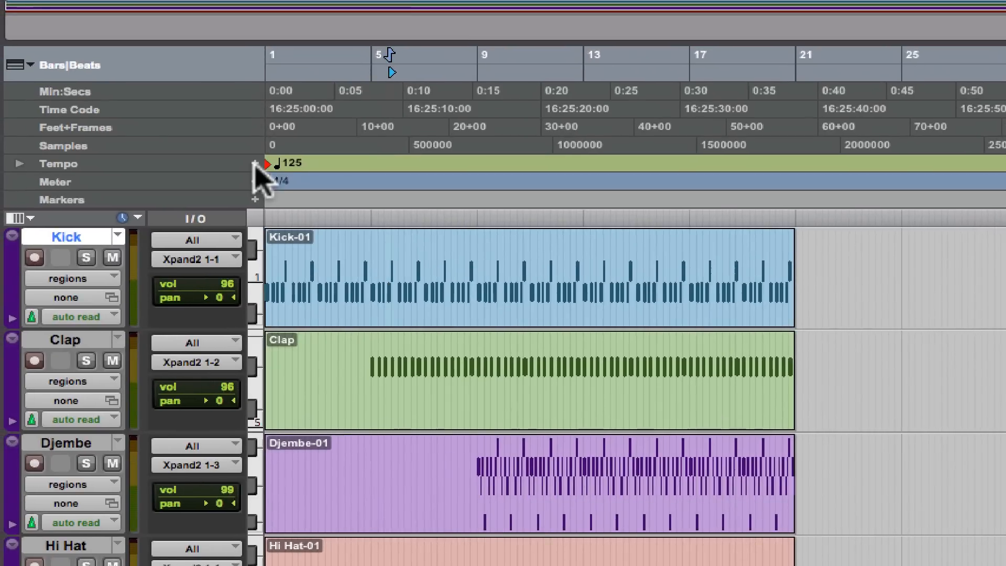
pyautogui.click(255, 164)
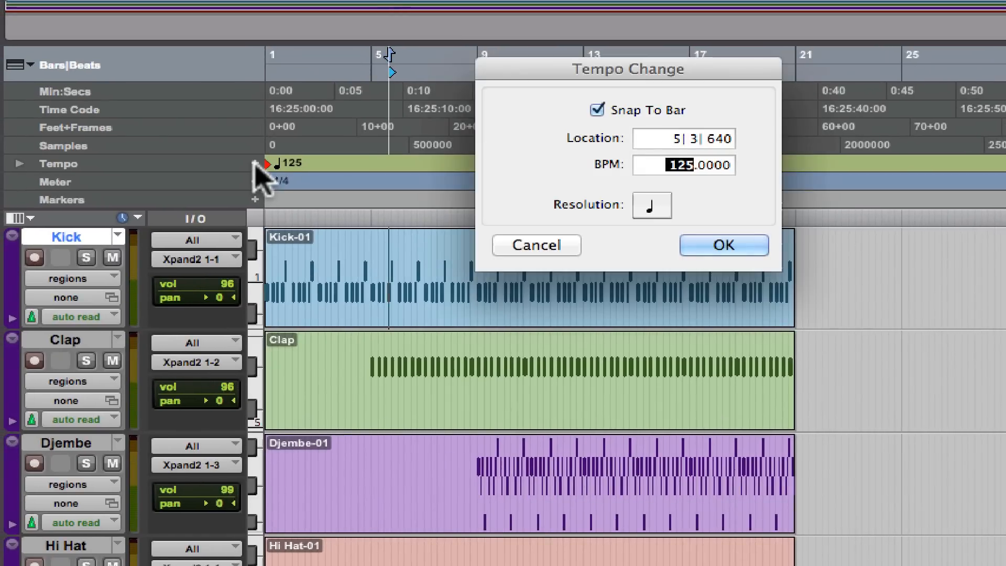
pyautogui.write('50')
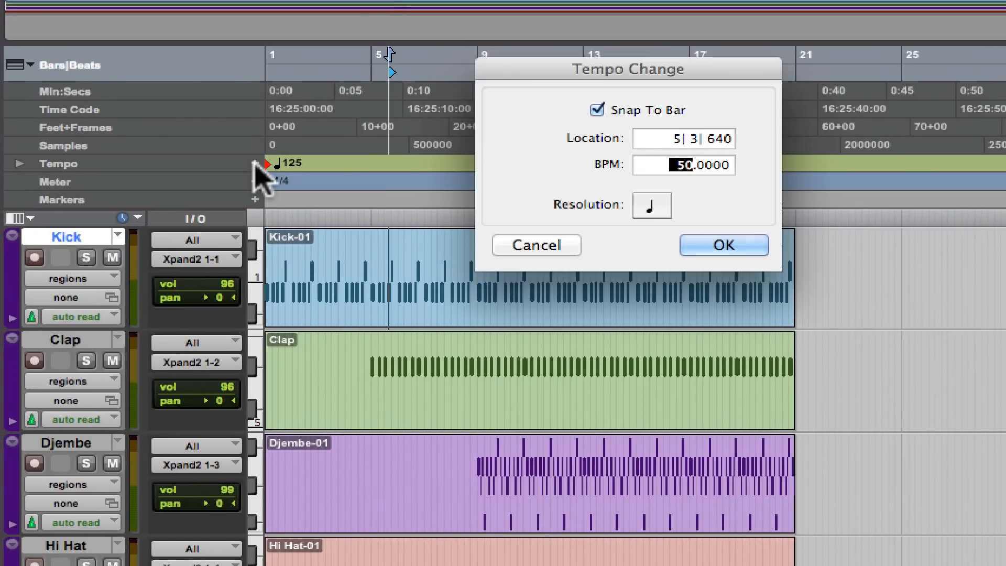
pyautogui.press('Return')
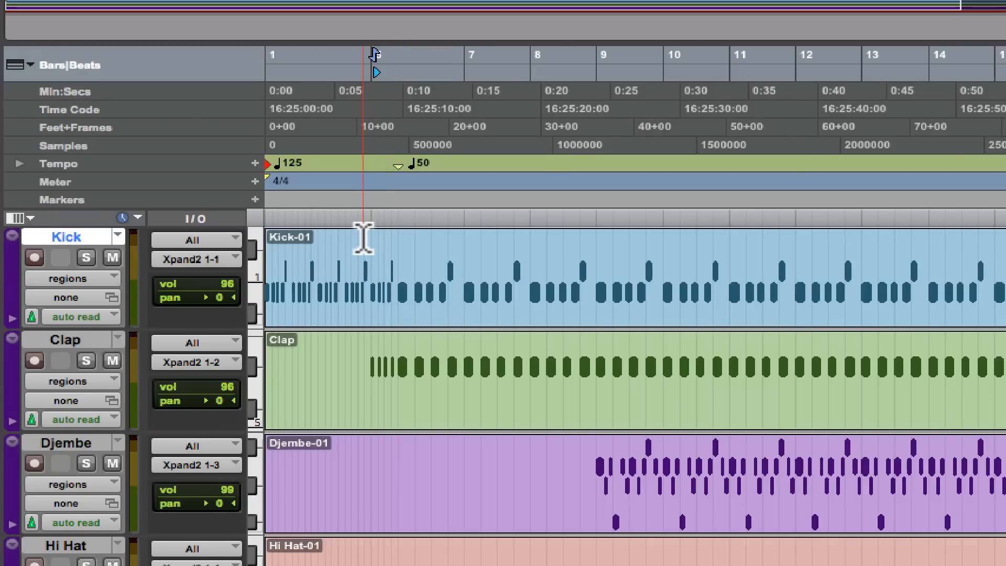
# Play the Kick track from 3|2|320 through the tempo change to hear the transition
pyautogui.press('t')
pyautogui.press('t')
pyautogui.click(646, 280)
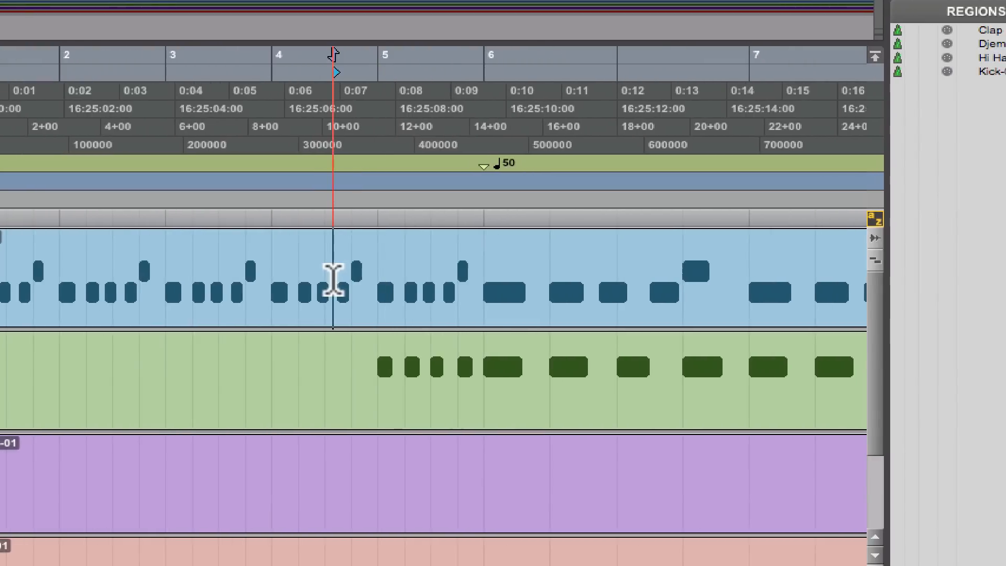
pyautogui.click(202, 288)
pyautogui.press('space')
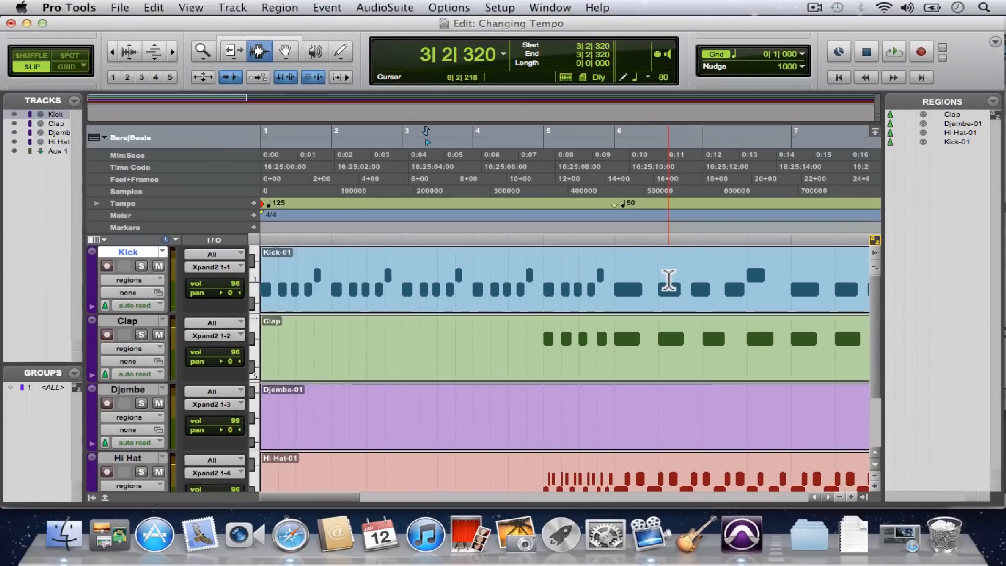
# Undo the added 50 BPM tempo change and show the full length of the drum regions again
pyautogui.press('super+z')
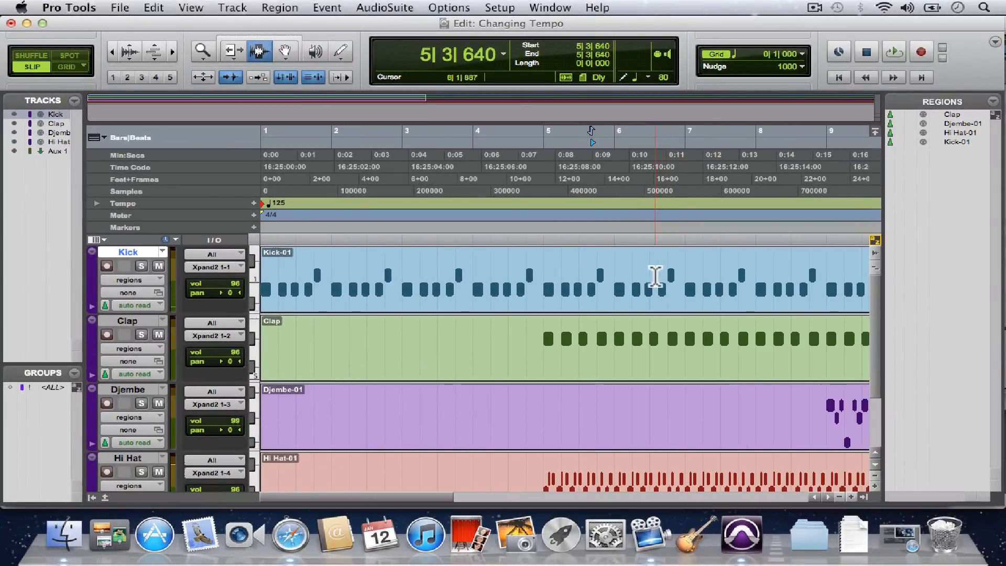
pyautogui.press('super+bracketleft')
pyautogui.press('super+bracketleft')
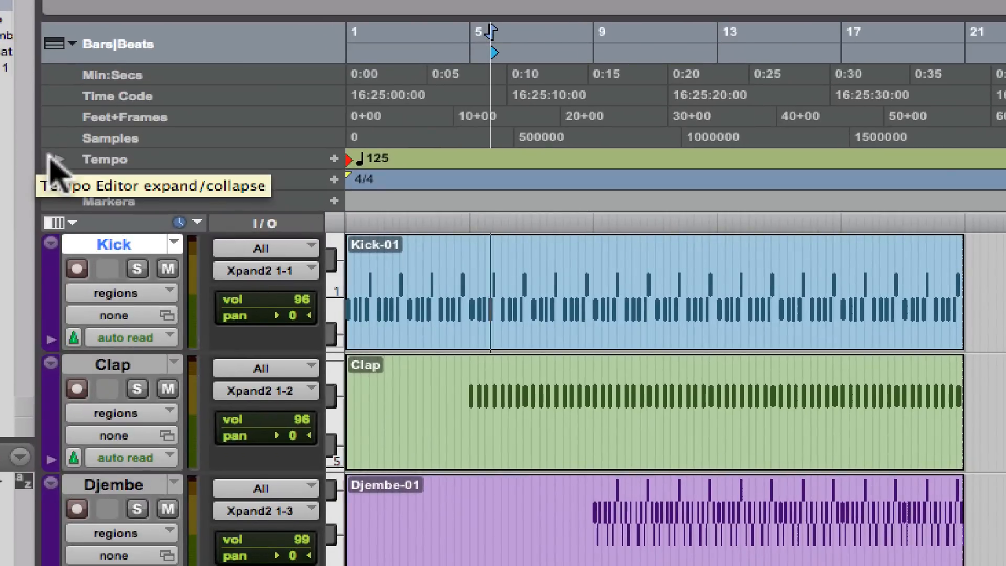
# Expand the Tempo Editor beneath the Tempo ruler to show the tempo graph
pyautogui.click(55, 159)
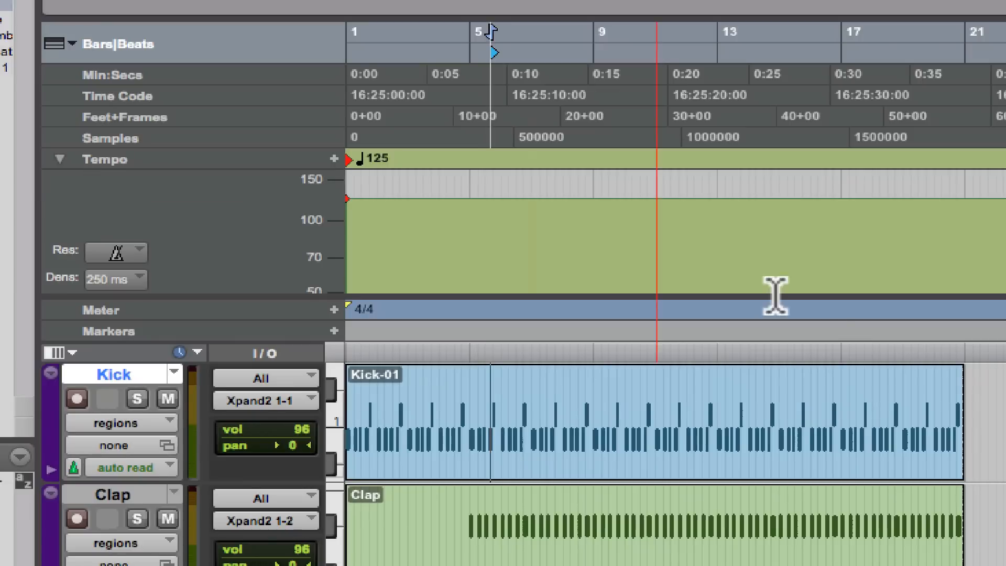
pyautogui.click(489, 288)
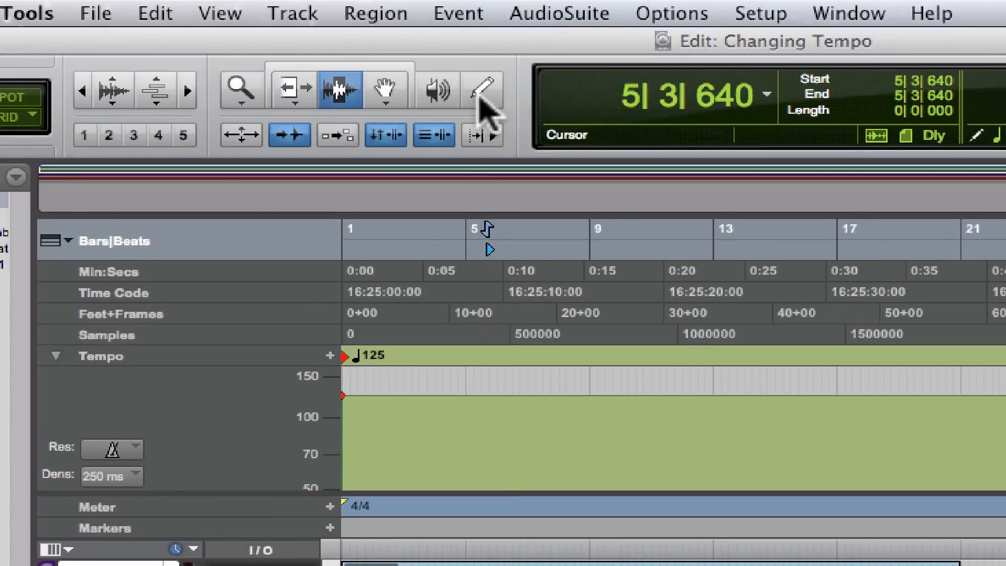
# Choose the Pencil tool with the Free Hand shape for drawing tempo changes
pyautogui.click(482, 92)
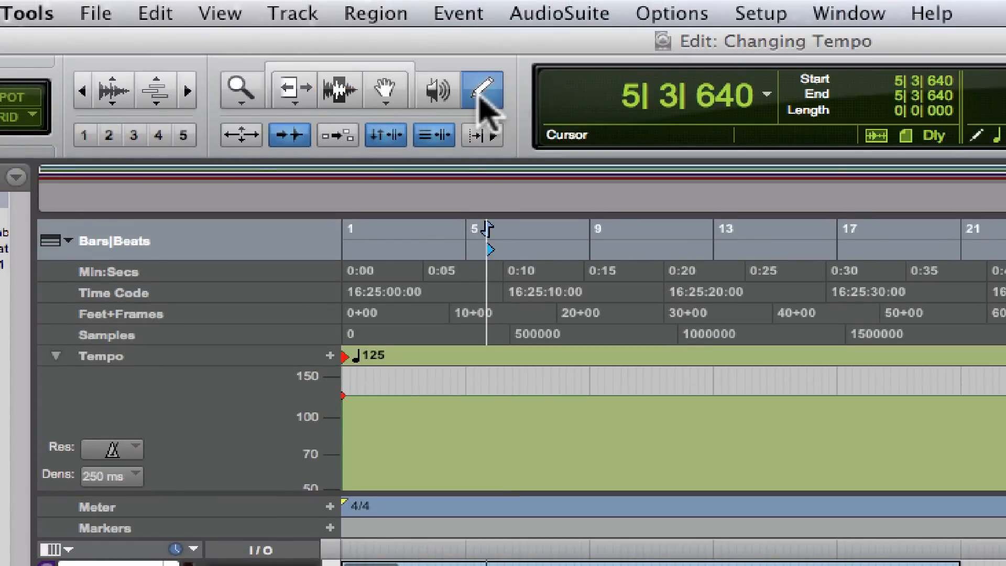
pyautogui.click(486, 96)
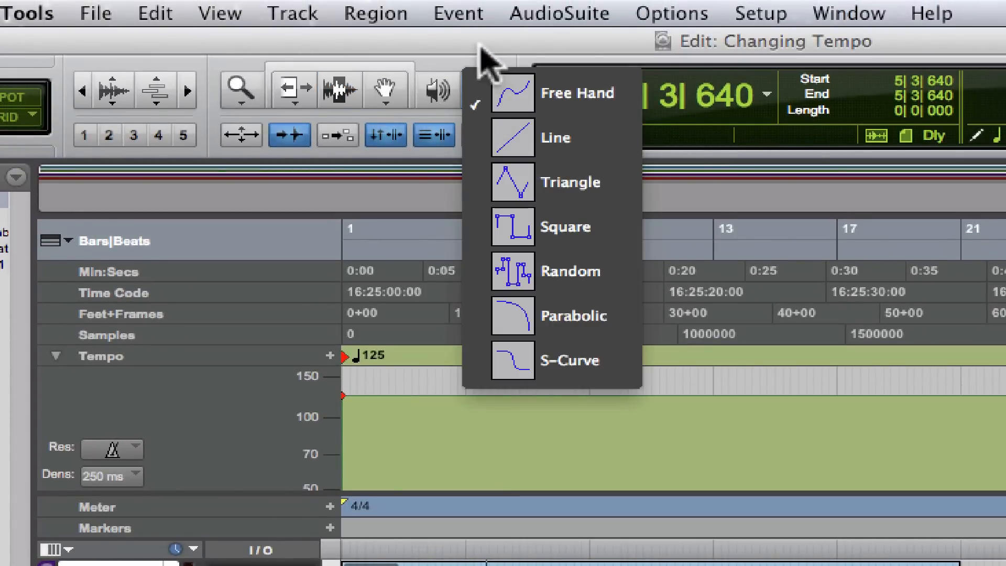
pyautogui.click(484, 62)
pyautogui.click(489, 102)
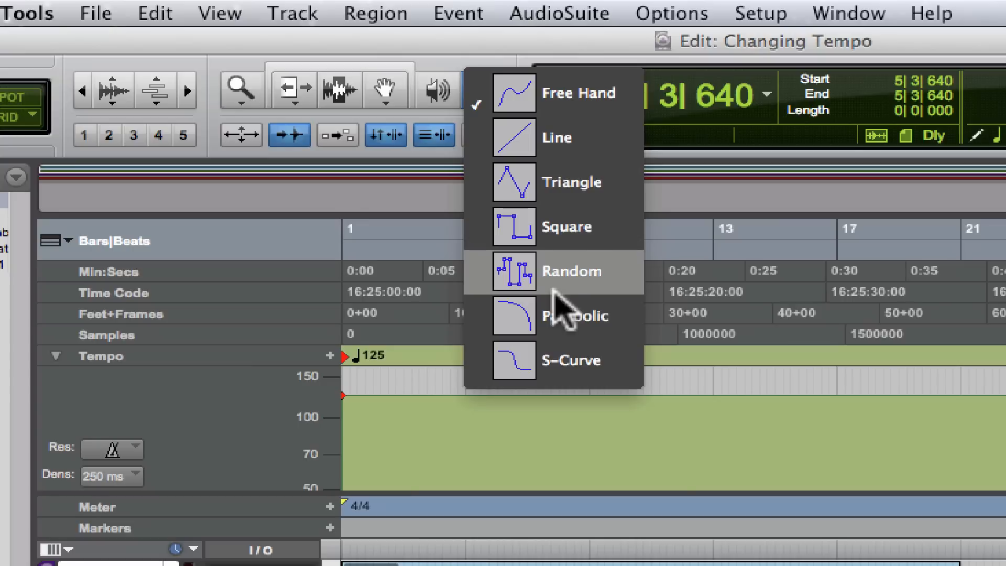
pyautogui.click(546, 93)
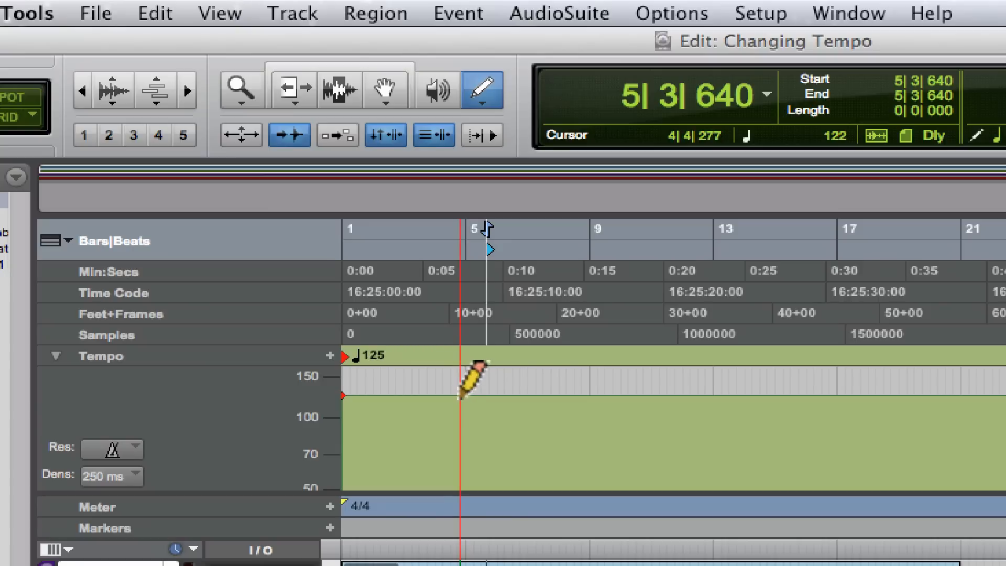
# Draw a freehand tempo curve from about 4|4|277, dipping to about 55 BPM, rising above 300 BPM and ending at about 195 BPM
pyautogui.moveTo(460, 403)
pyautogui.mouseDown()
pyautogui.moveTo(523, 474)
pyautogui.moveTo(597, 464)
pyautogui.moveTo(595, 386)
pyautogui.moveTo(621, 369)
pyautogui.moveTo(655, 366)
pyautogui.moveTo(659, 356)
pyautogui.moveTo(693, 371)
pyautogui.moveTo(784, 371)
pyautogui.moveTo(825, 452)
pyautogui.mouseUp()
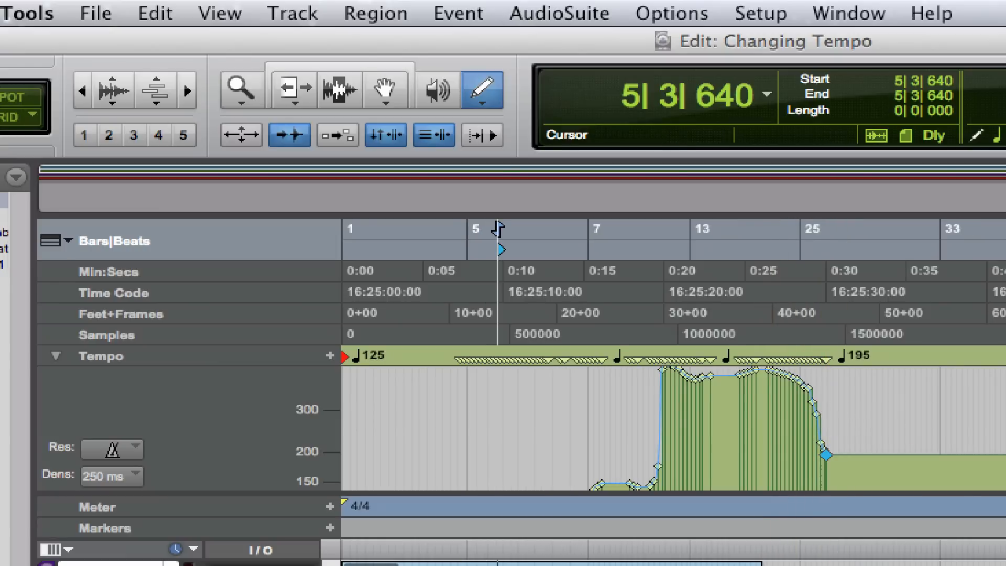
pyautogui.scroll(-9, 673, 428)
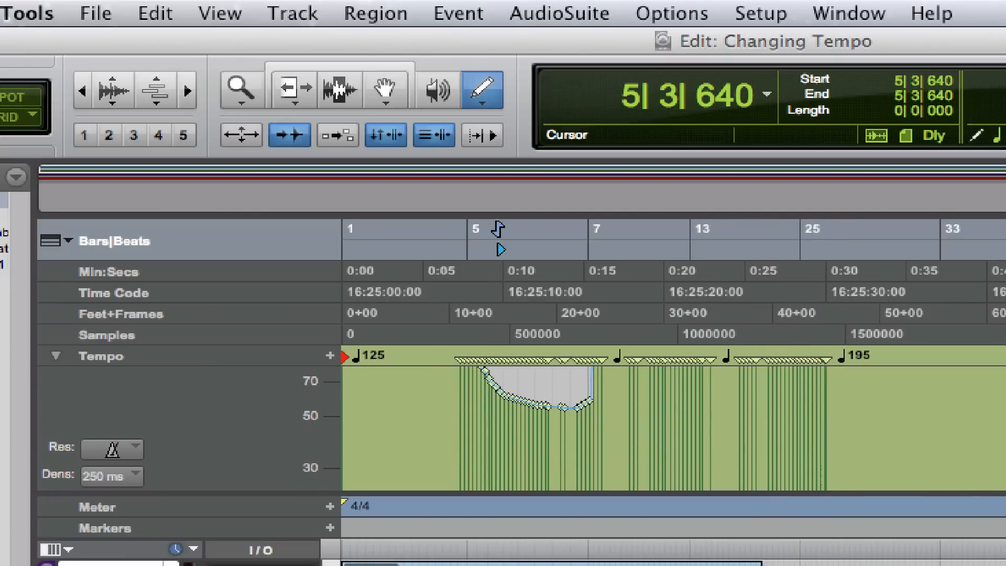
pyautogui.scroll(2, 673, 428)
# With the Selector tool, place the cursor at 3|4|021 and play the session through the drawn tempo curve
pyautogui.click(345, 89)
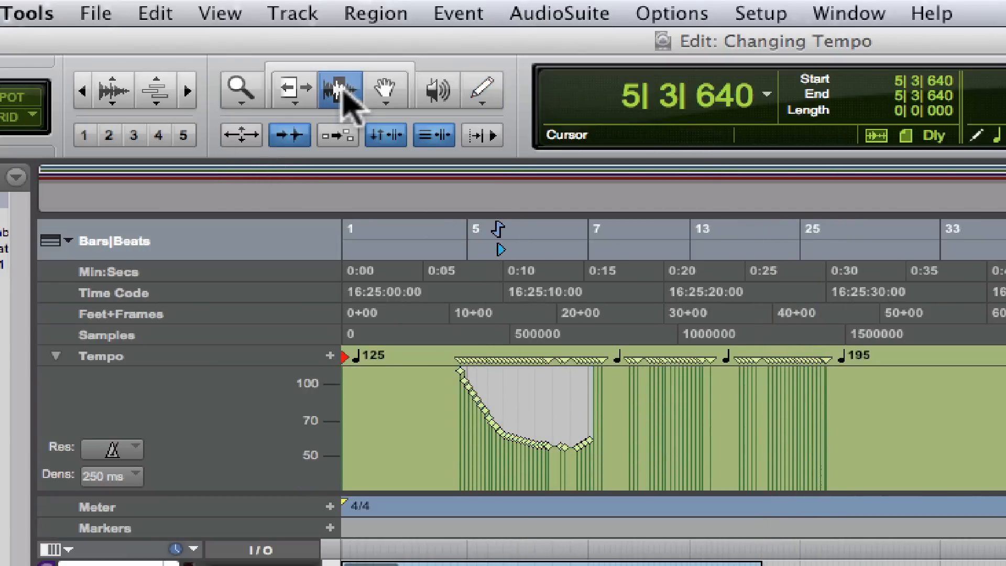
pyautogui.click(428, 411)
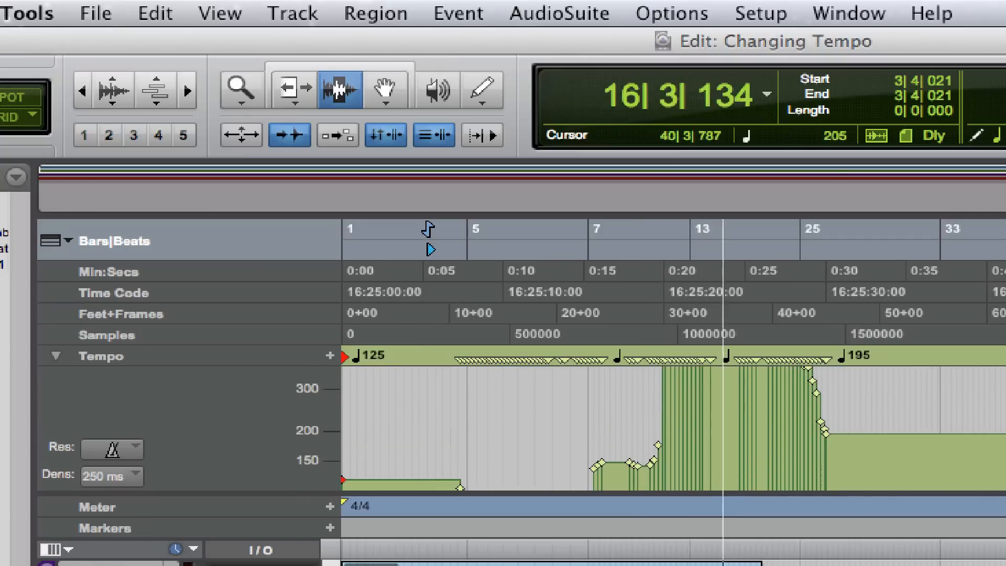
pyautogui.press('space')
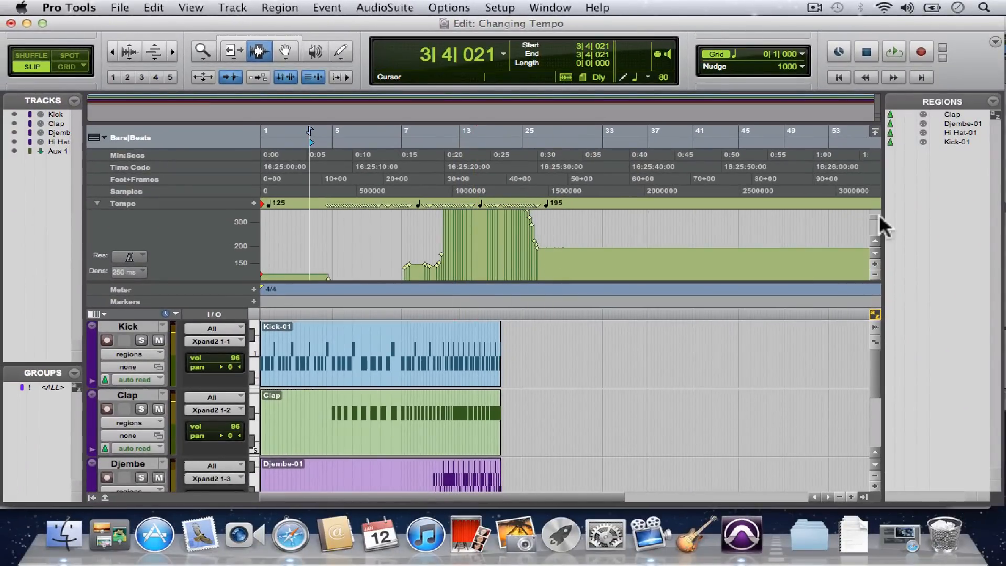
# Undo the freehand tempo curve in the Tempo Editor
pyautogui.scroll(-3, 879, 217)
pyautogui.press('super+z')
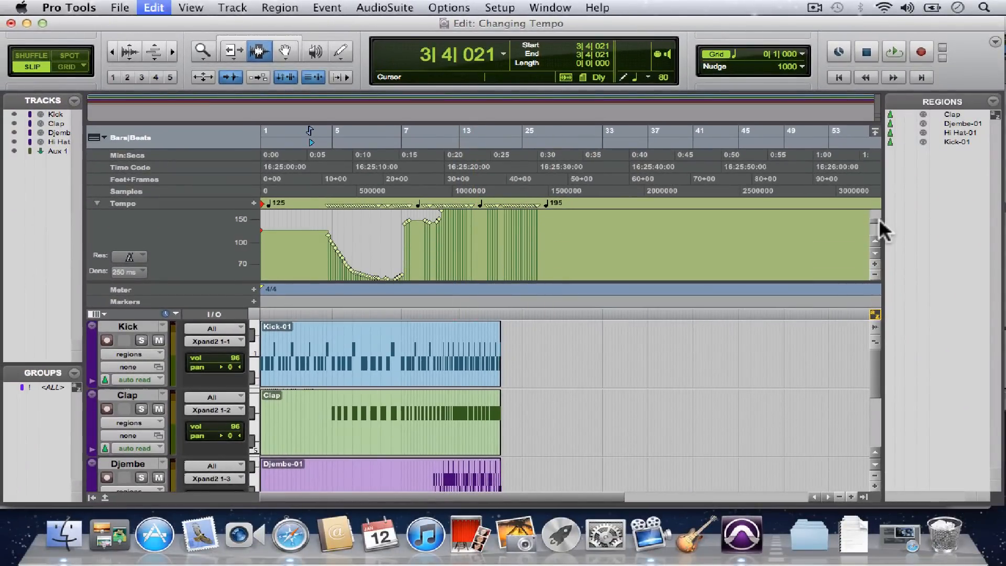